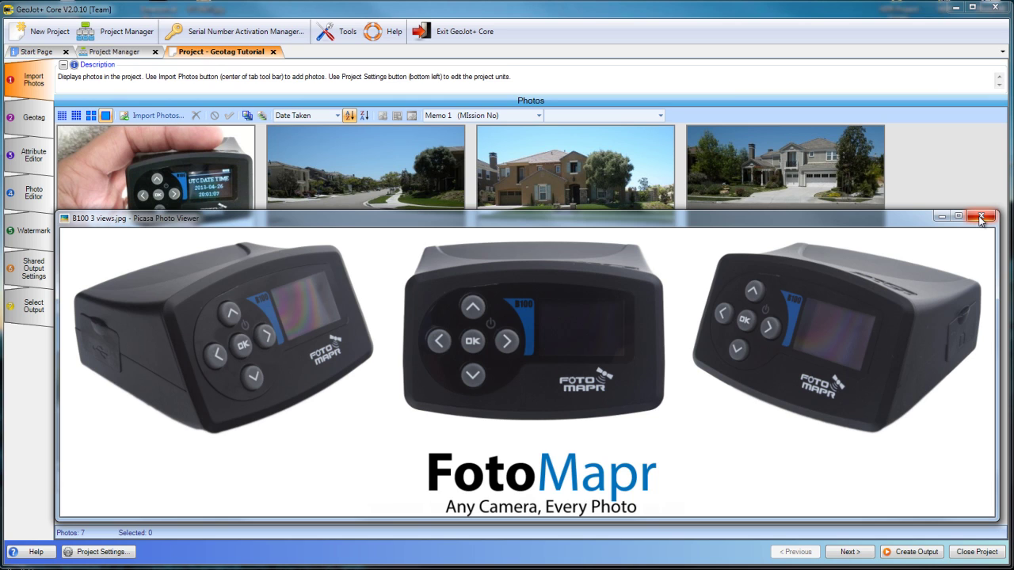
- Close the GPS camera photo preview to return to the seven-photo import grid
left_click(981, 217)
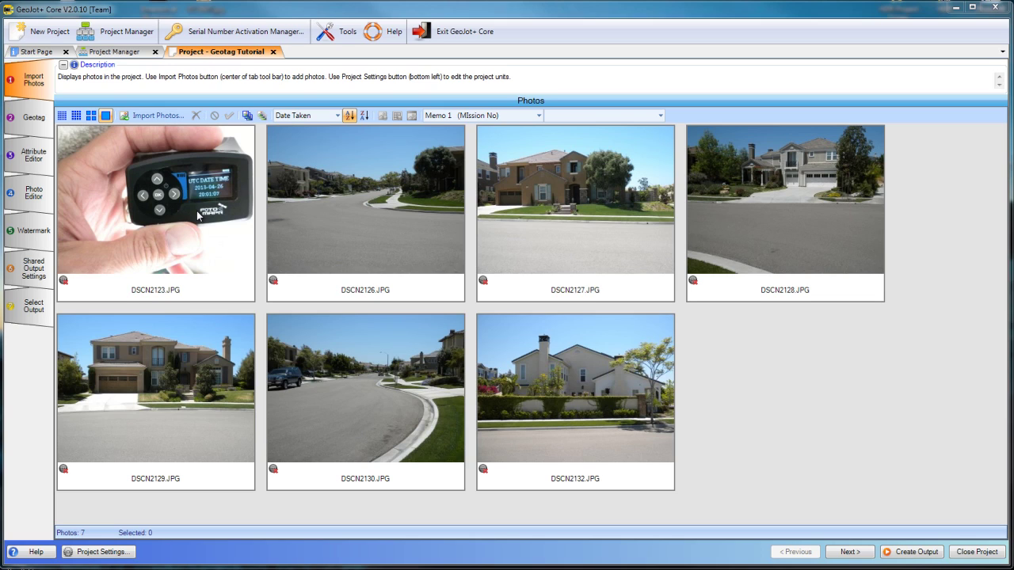
left_click(37, 121)
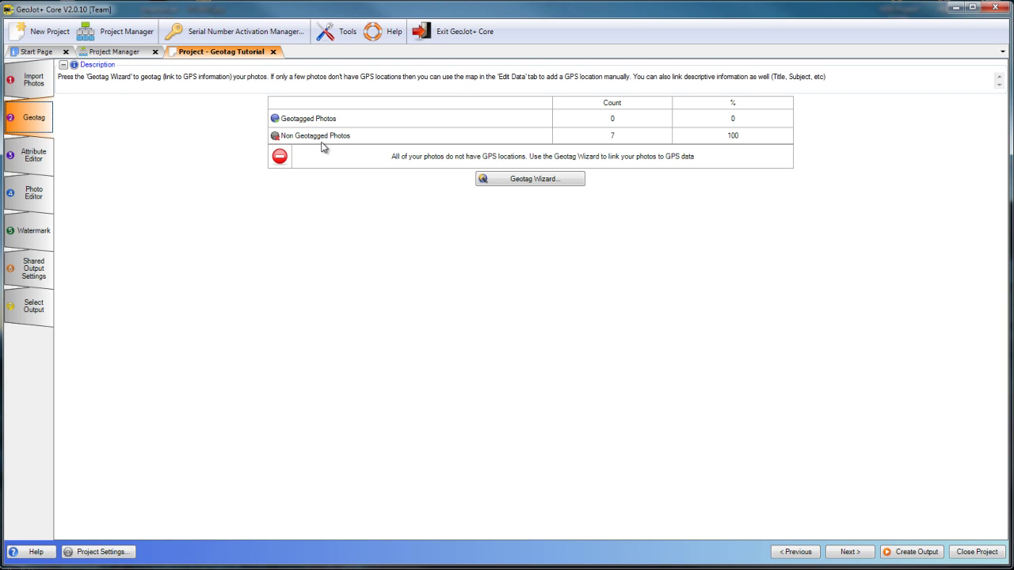
- Launch the Geotag Wizard, keeping Use GPS File as the data source
left_click(531, 180)
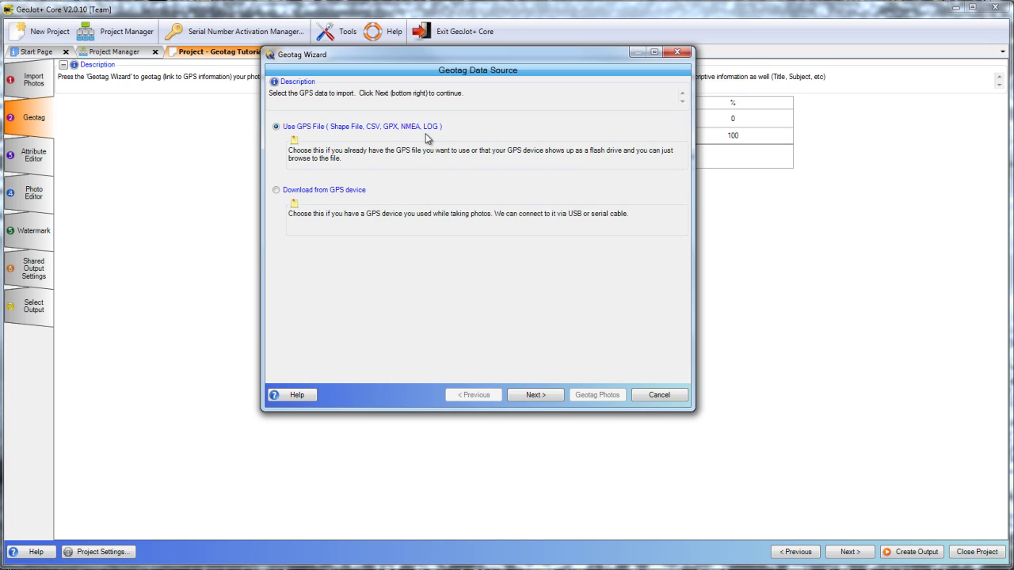
- Load T:\Eka\042613.LOG as the wizard's GPS data file and continue to time synchronization
left_click(536, 396)
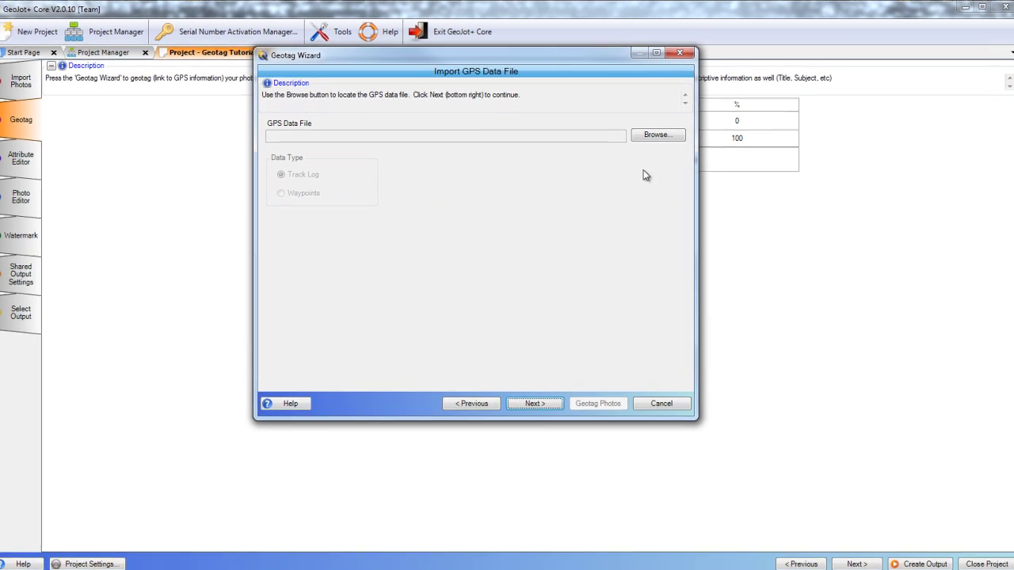
left_click(662, 135)
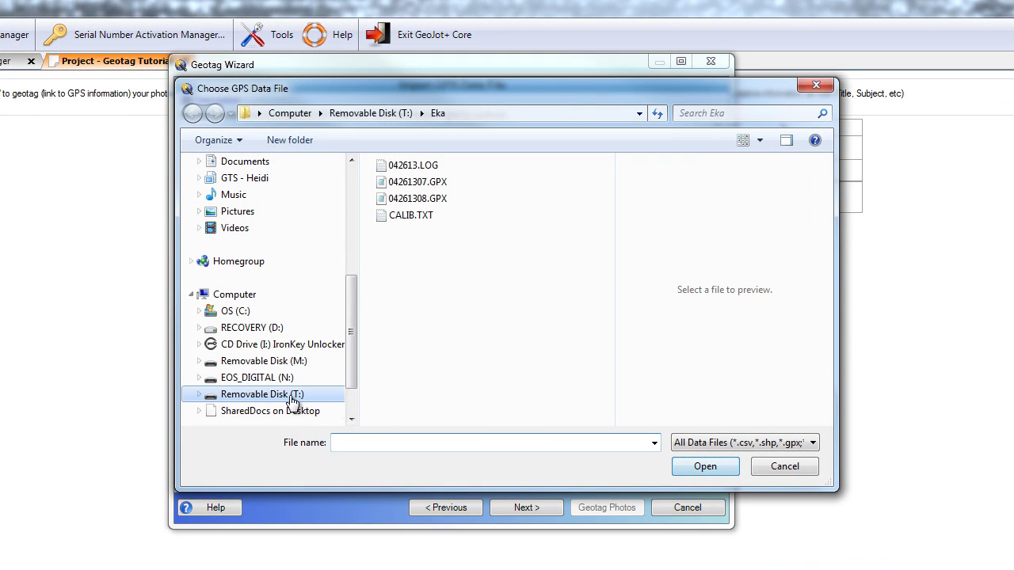
left_click(412, 169)
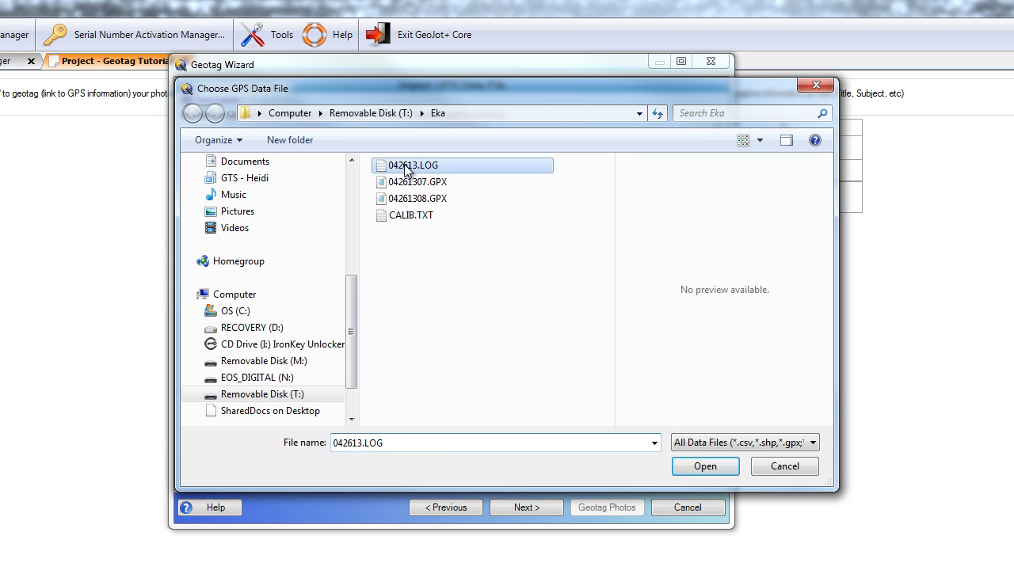
left_click(711, 467)
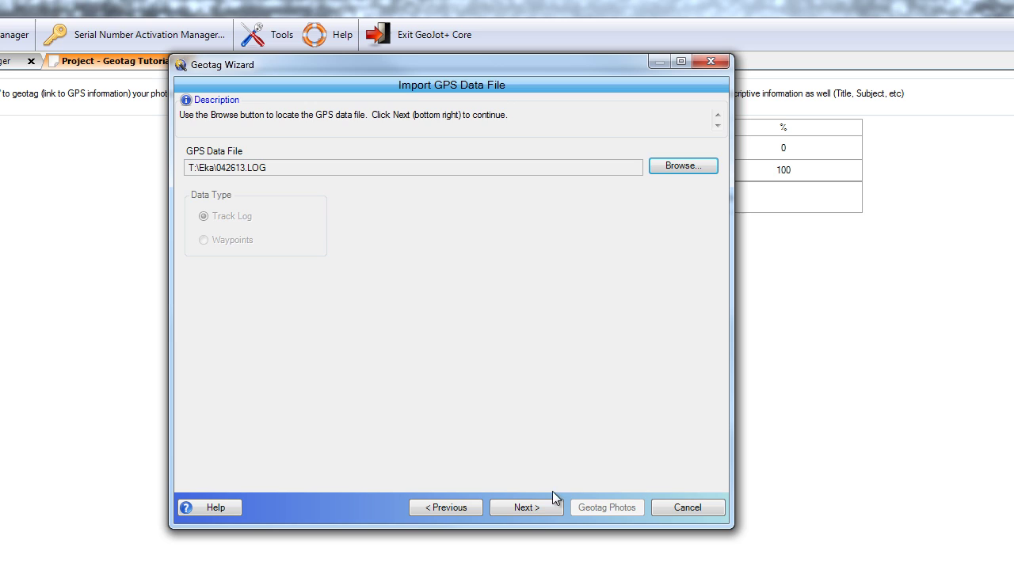
left_click(537, 507)
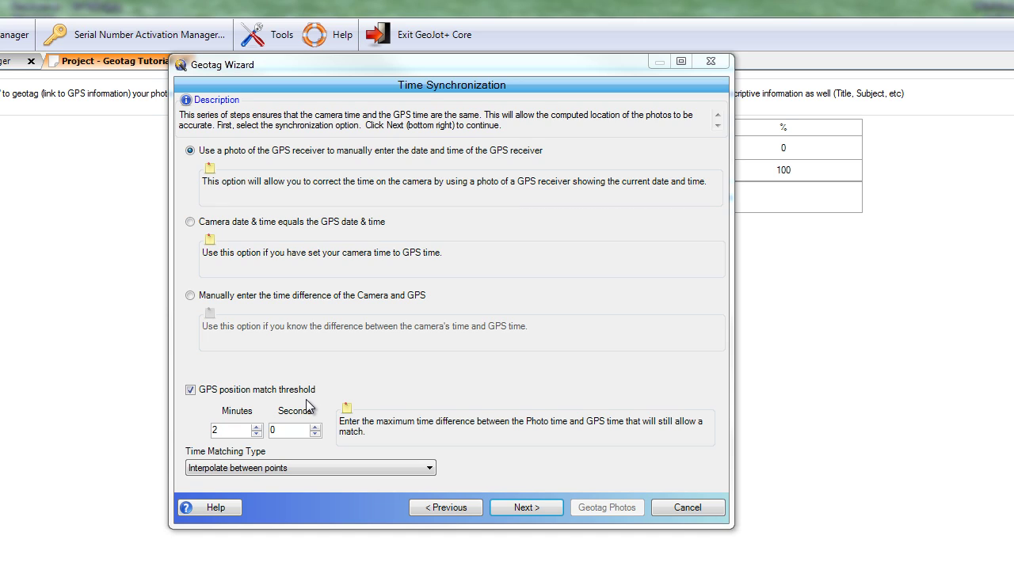
- Set the GPS position match threshold to 0 minutes 5 seconds and review time matching types
left_click(255, 433)
left_click(255, 434)
left_click(315, 427)
left_click(316, 427)
left_click(315, 427)
left_click(315, 427)
left_click(315, 427)
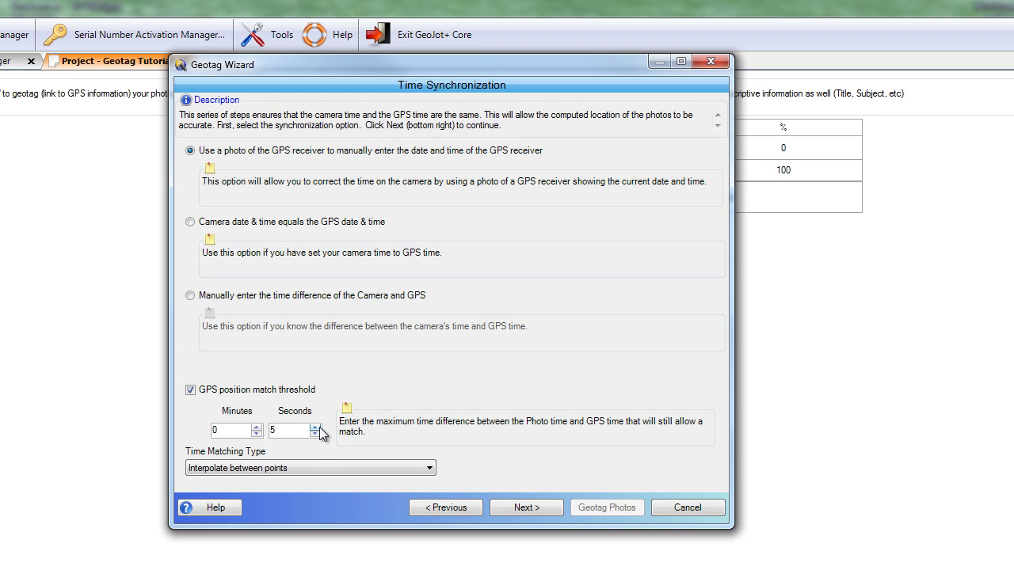
left_click(425, 469)
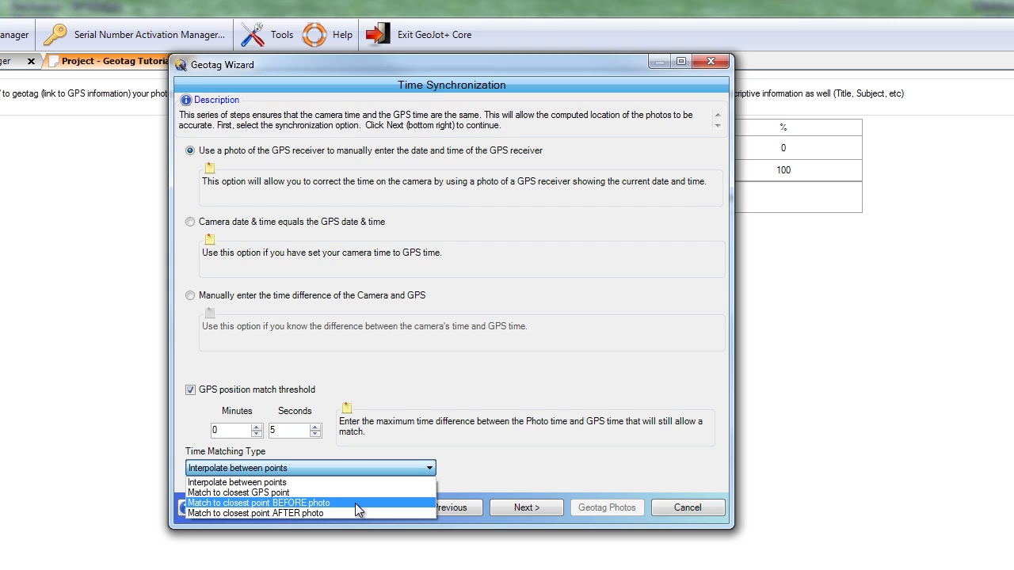
- Keep Interpolate between points and advance to the Photo of GPS Device page in thumbnail view
left_click(467, 440)
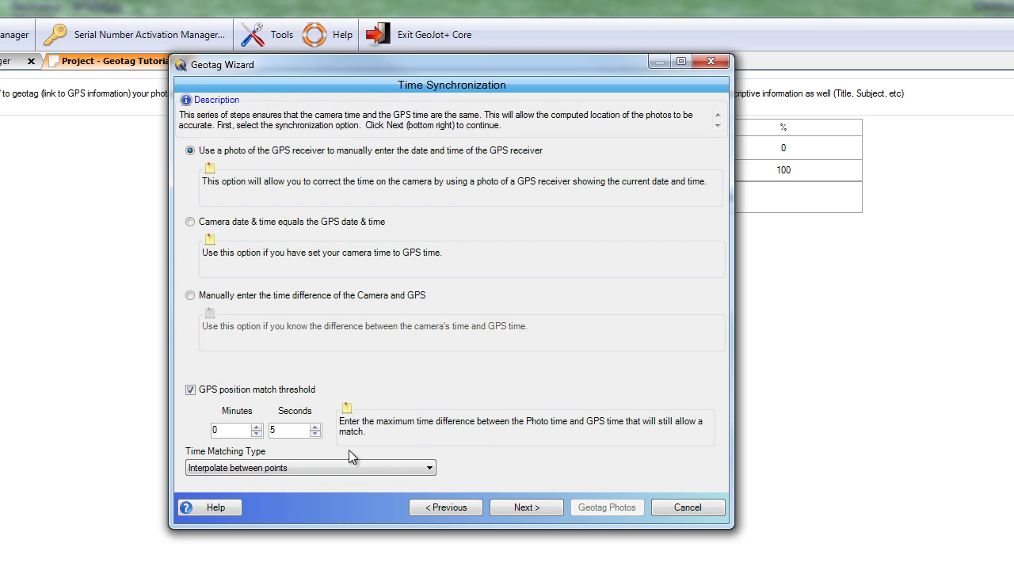
left_click(537, 506)
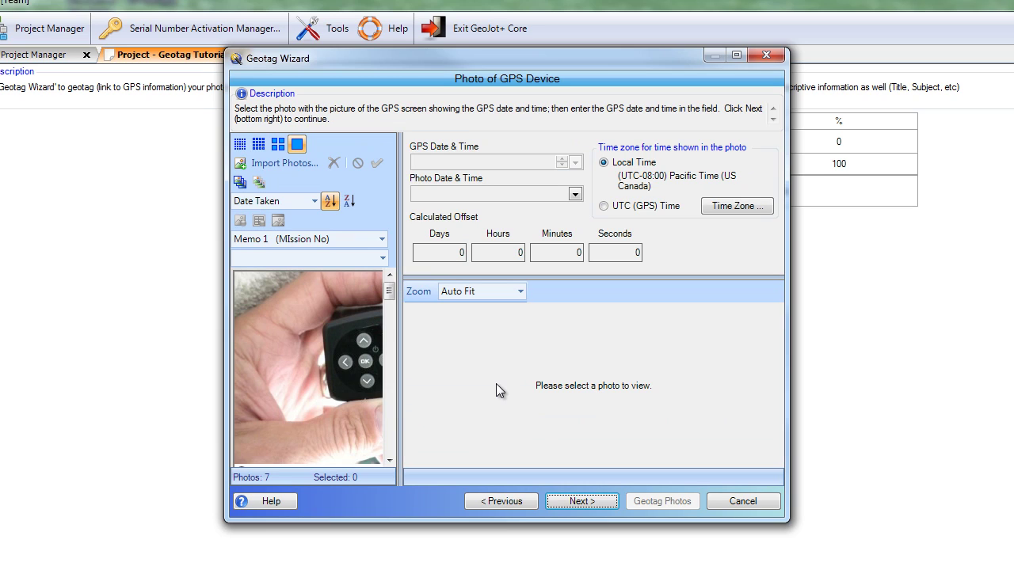
left_click(277, 145)
- Pick DSCN2123.JPG as the GPS device photo, zoomed to 25% to read 20:01:07, treated as UTC
mouse_move(389, 296)
left_mouse_down()
mouse_move(389, 342)
mouse_move(389, 295)
left_mouse_up()
left_click(337, 340)
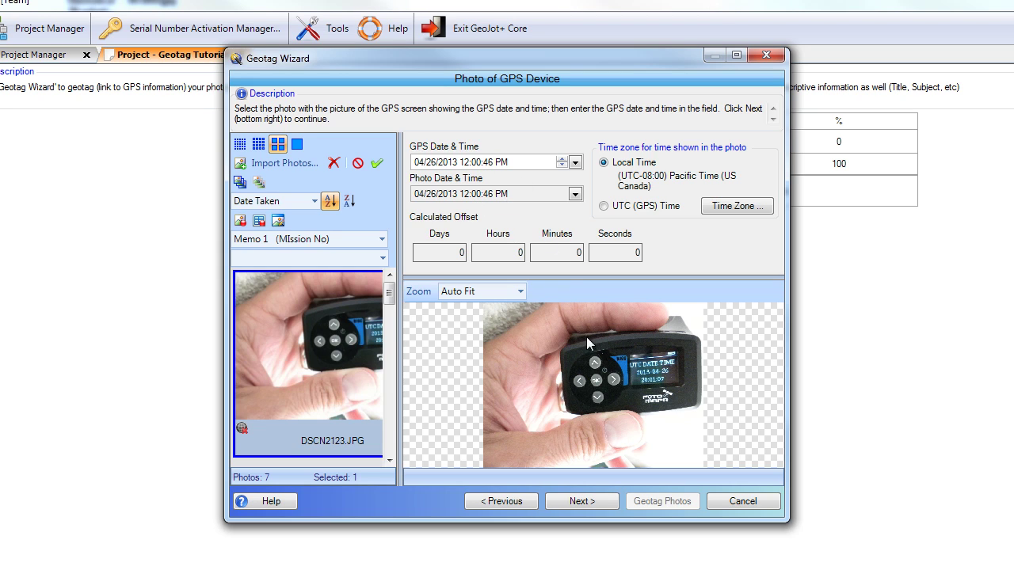
left_click(520, 292)
left_click(455, 399)
left_click_drag(592, 463, 689, 466)
left_click_drag(784, 340, 781, 366)
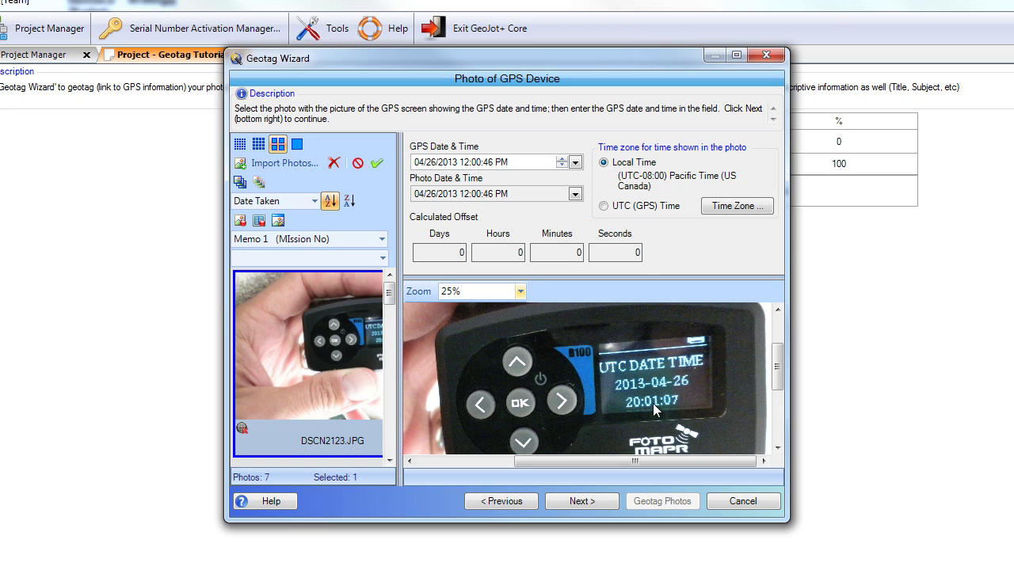
left_click(603, 207)
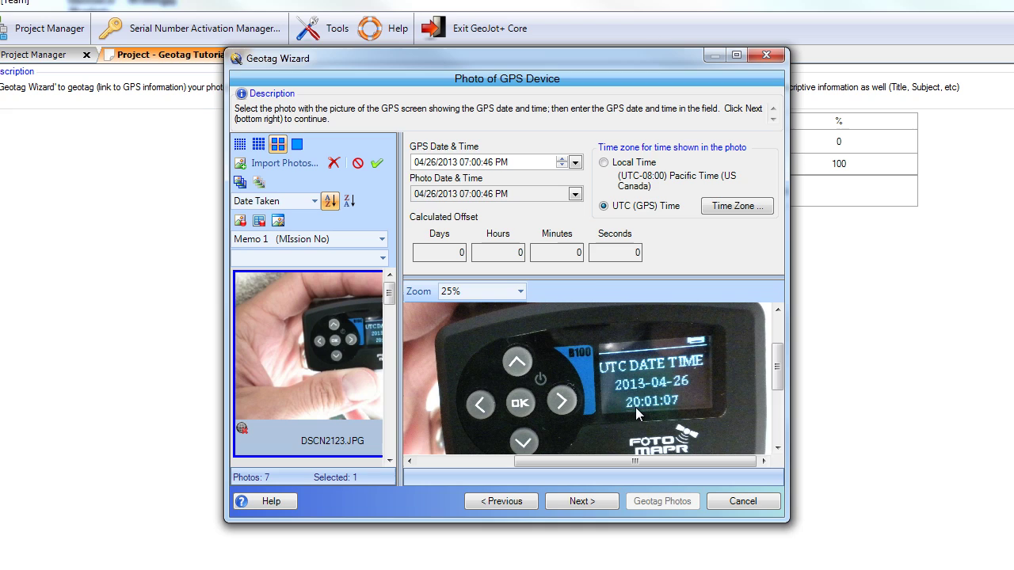
- Start editing the GPS Date & Time value, currently 04/26/2013 08:00:46 PM
left_click(464, 162)
- Set GPS Date & Time to 04/26/2013 08:01:07 PM and advance to Time Matching Options
key("Up")
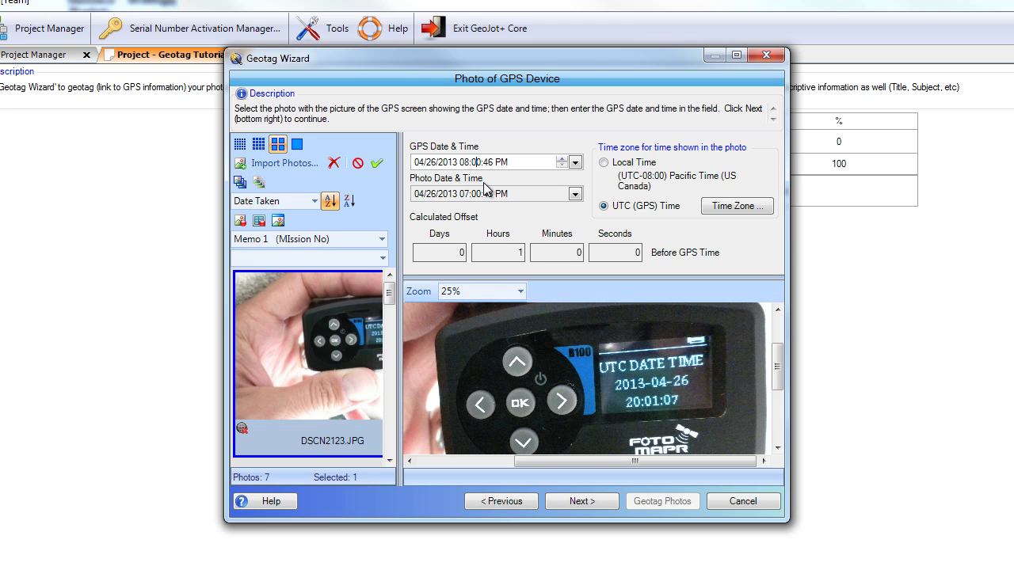
key("Up")
key("Delete")
key("Delete")
type("07")
left_click(591, 499)
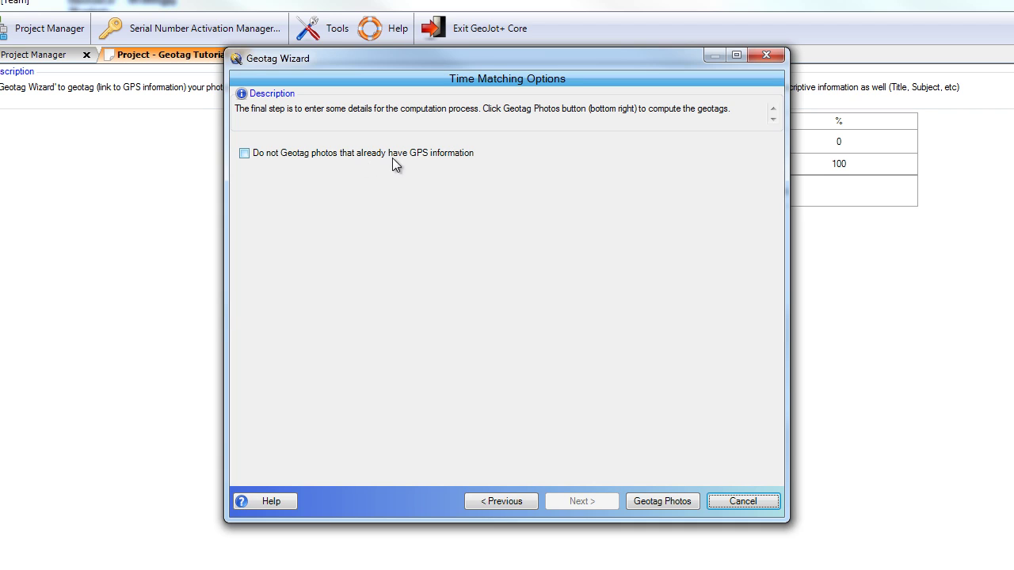
- Start computing geotags for the seven photos with Geotag Photos
left_click(659, 503)
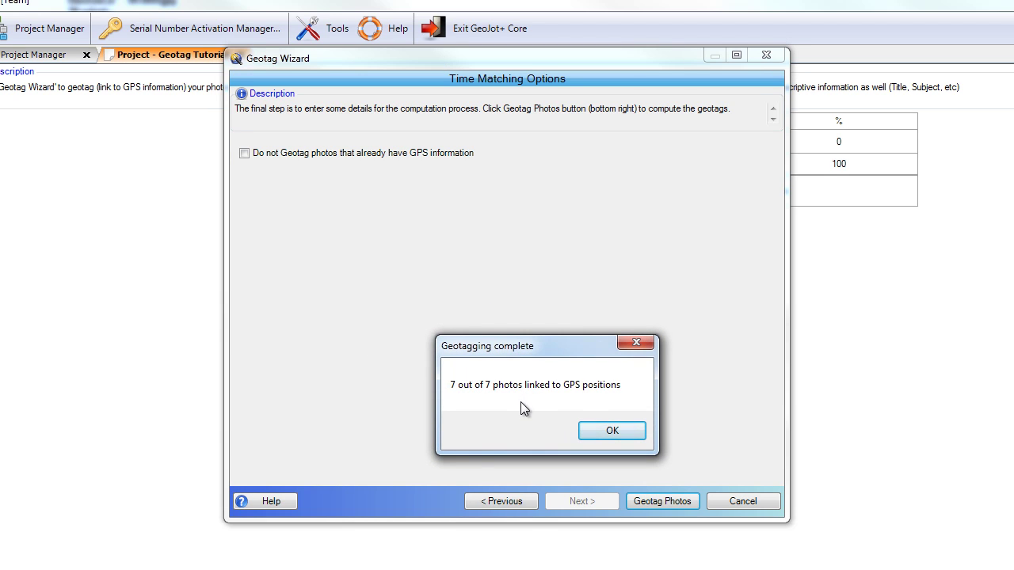
- Dismiss the 'Geotagging complete' message confirming 7 of 7 photos geotagged
left_click_drag(541, 350, 517, 194)
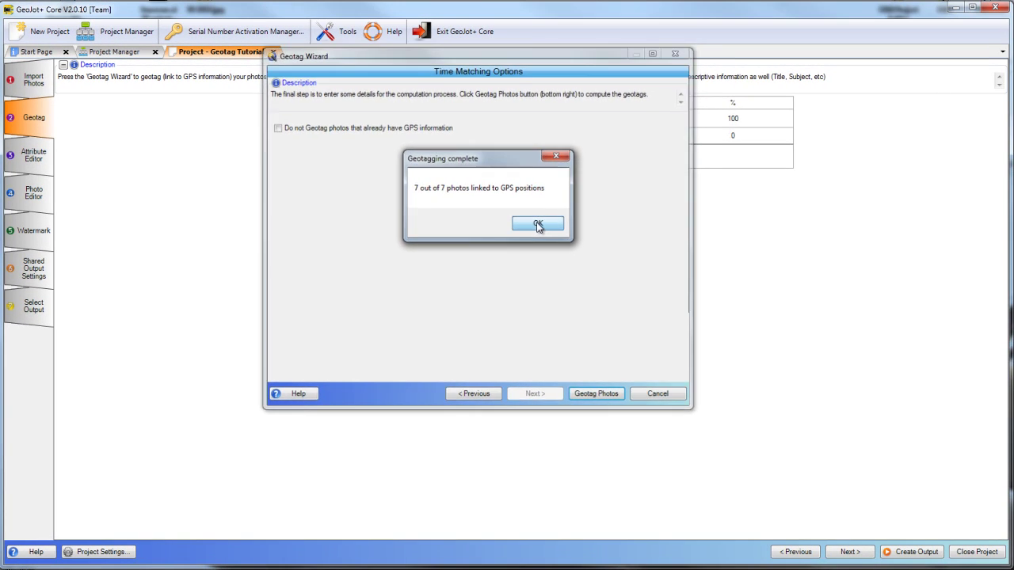
left_click(537, 224)
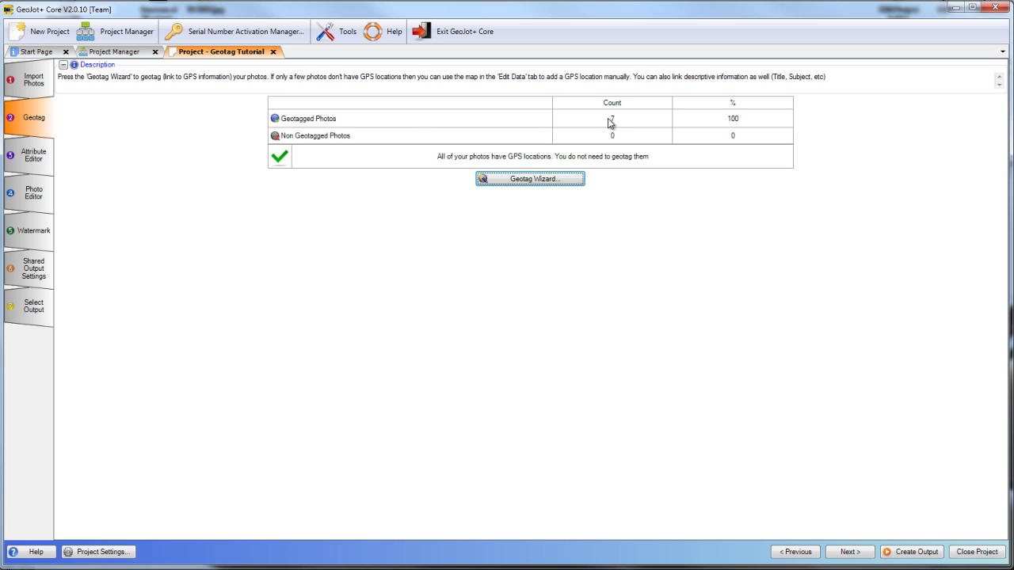
- In the Attribute Editor, zoom to Heron Circle and drag DSCN2126.JPG's marker into place
left_click(38, 157)
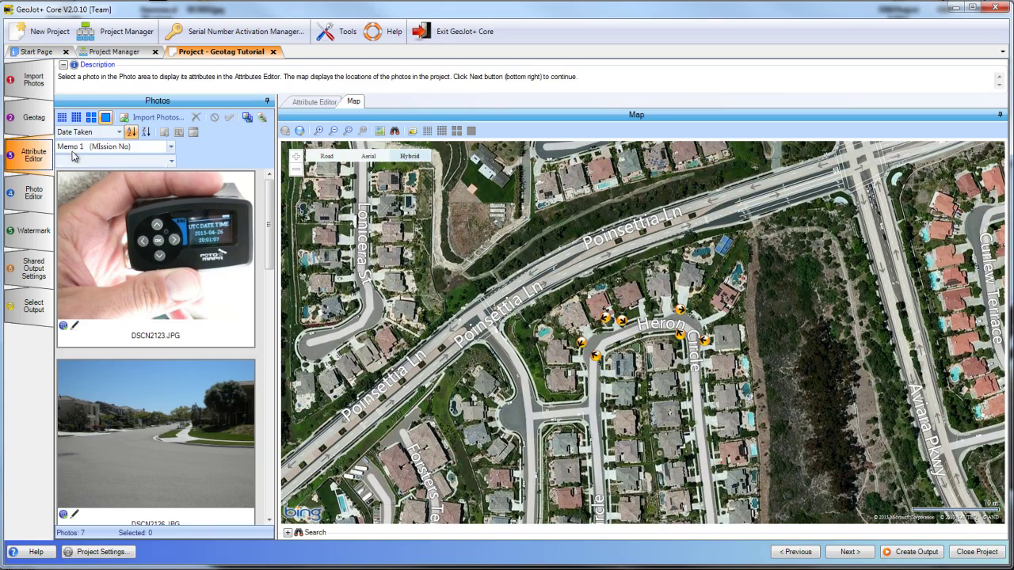
left_click(348, 132)
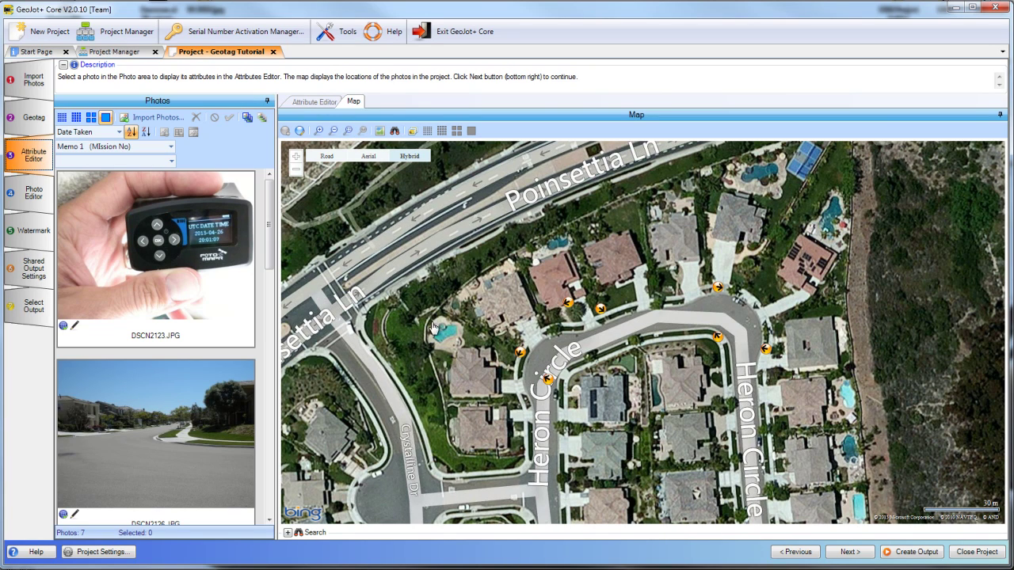
left_click(164, 414)
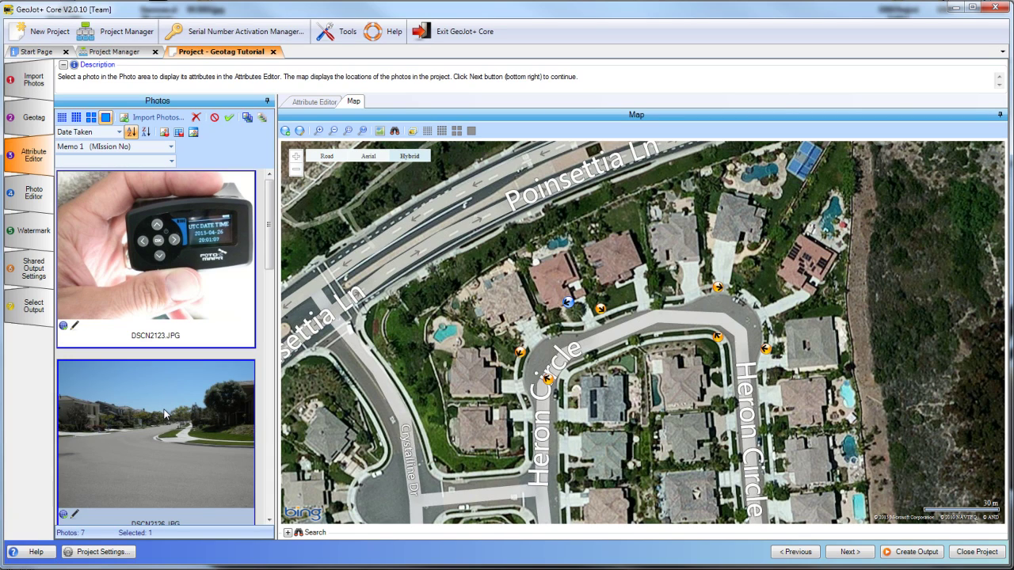
mouse_move(164, 415)
left_mouse_down()
mouse_move(448, 384)
mouse_move(720, 290)
left_mouse_up()
- Review DSCN2126.JPG's GPS attributes (elevation 80 m, direction 102° ESE), then return to the map
mouse_move(719, 290)
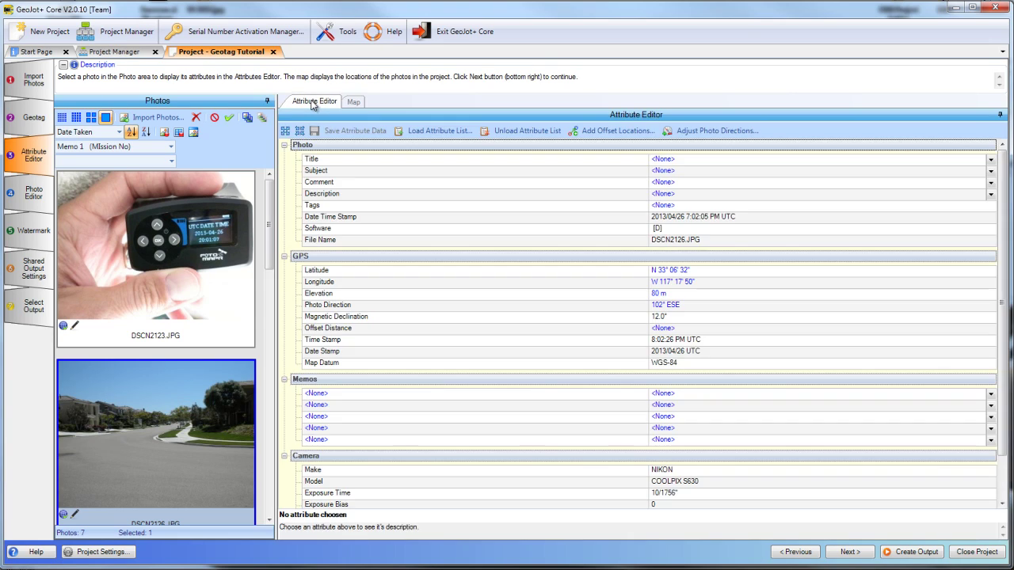
left_click(314, 103)
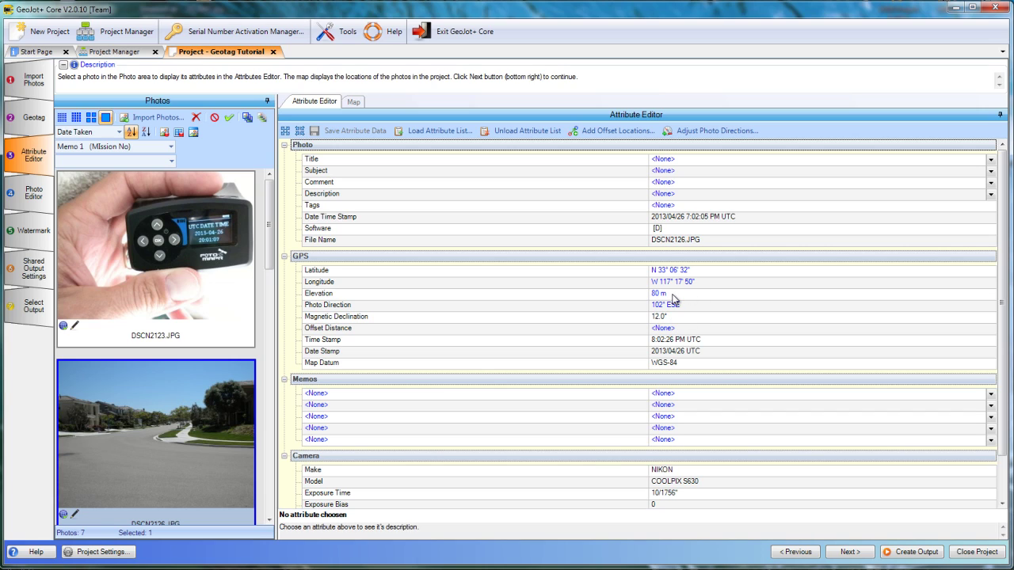
left_click(354, 105)
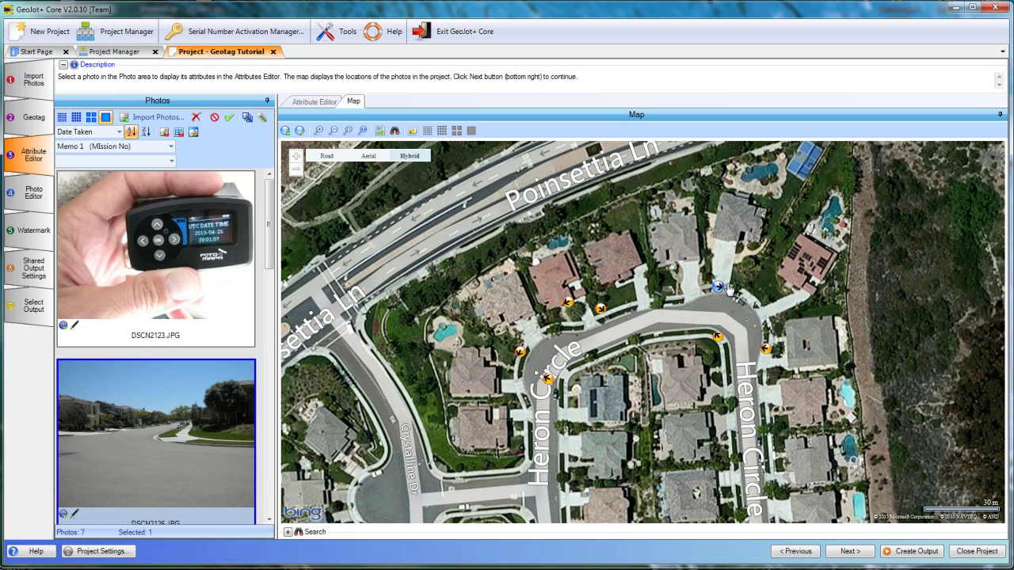
- With editing enabled, turn DSCN2126 to 150° SE and nudge DSCN2129 along Heron Circle
left_click(300, 132)
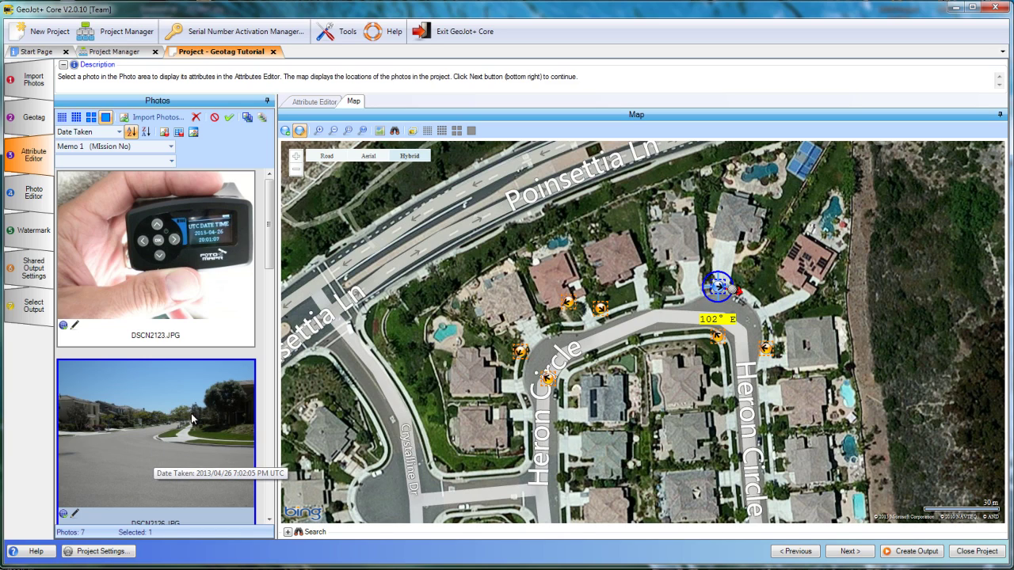
left_click_drag(736, 291, 731, 308)
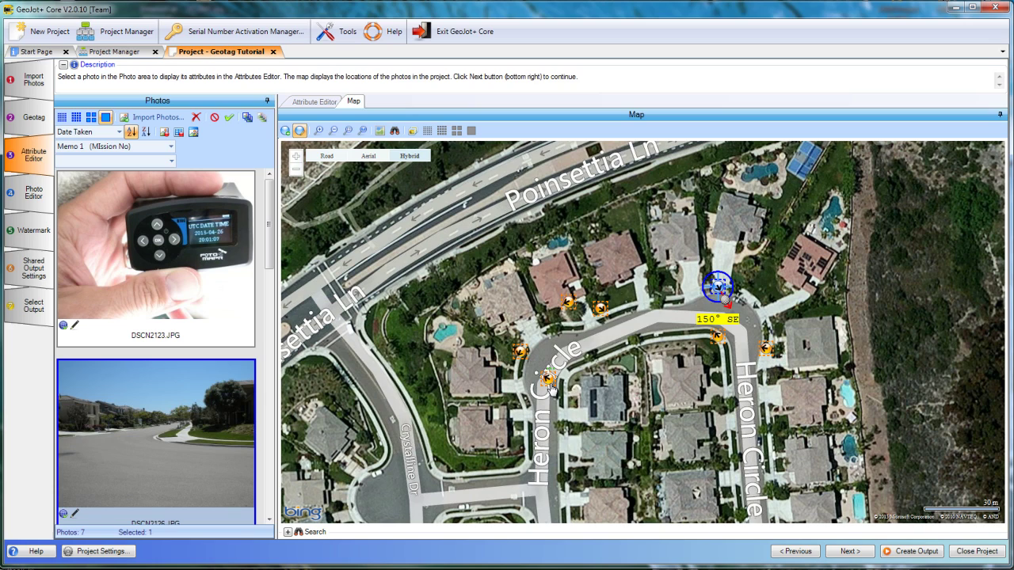
mouse_move(551, 383)
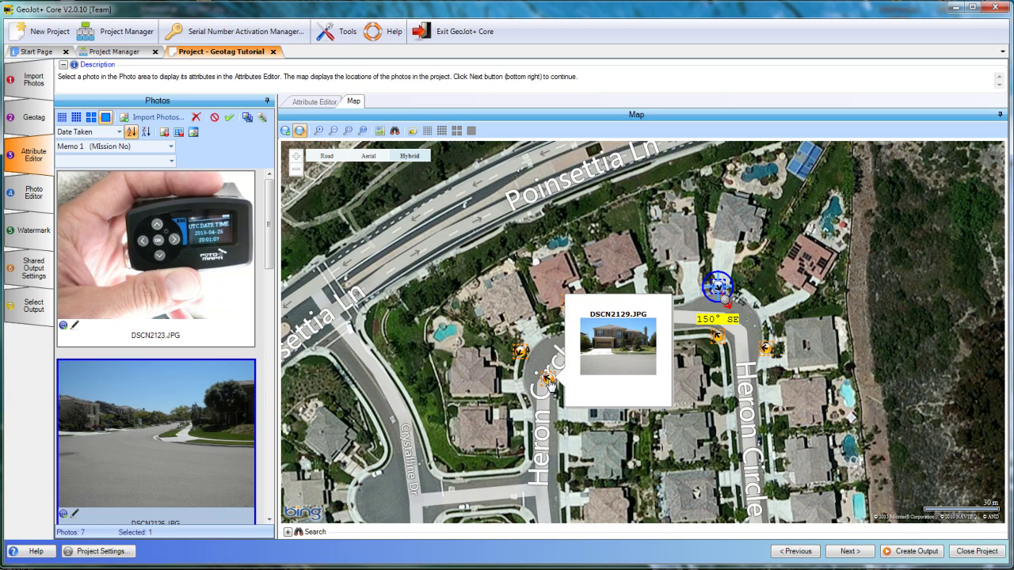
left_click(551, 383)
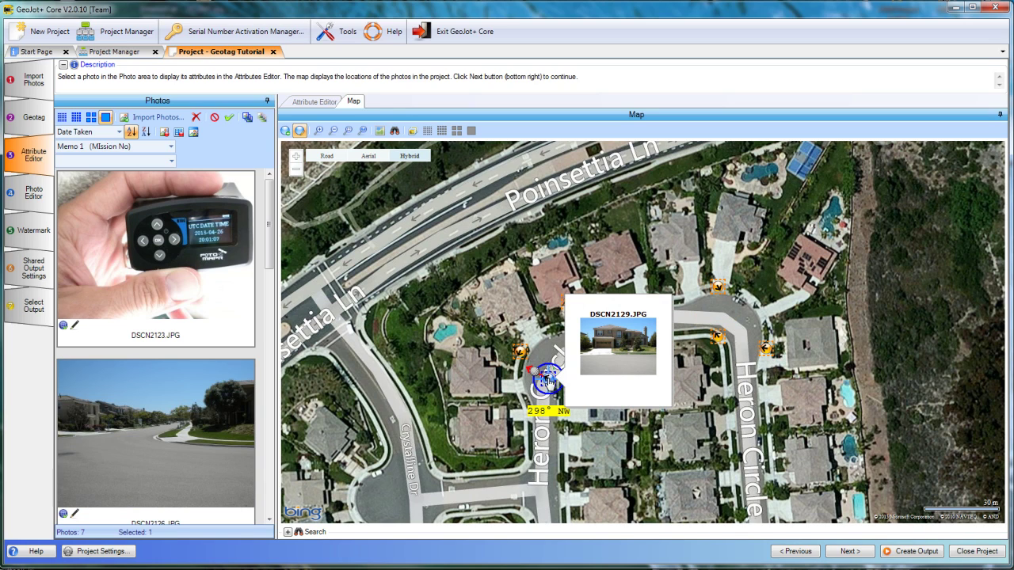
mouse_move(559, 379)
left_mouse_down()
mouse_move(564, 357)
mouse_move(561, 382)
left_mouse_up()
- Turn off editing, check DSCN2129.JPG's attributes (86 m, 298° WNW), and show the Geotag summary
mouse_move(576, 385)
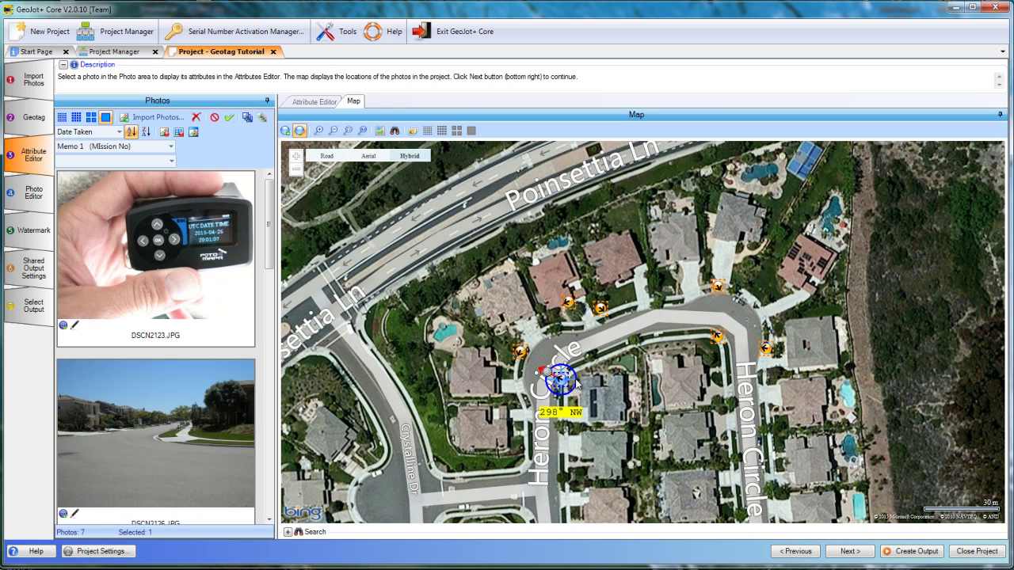
left_click(301, 132)
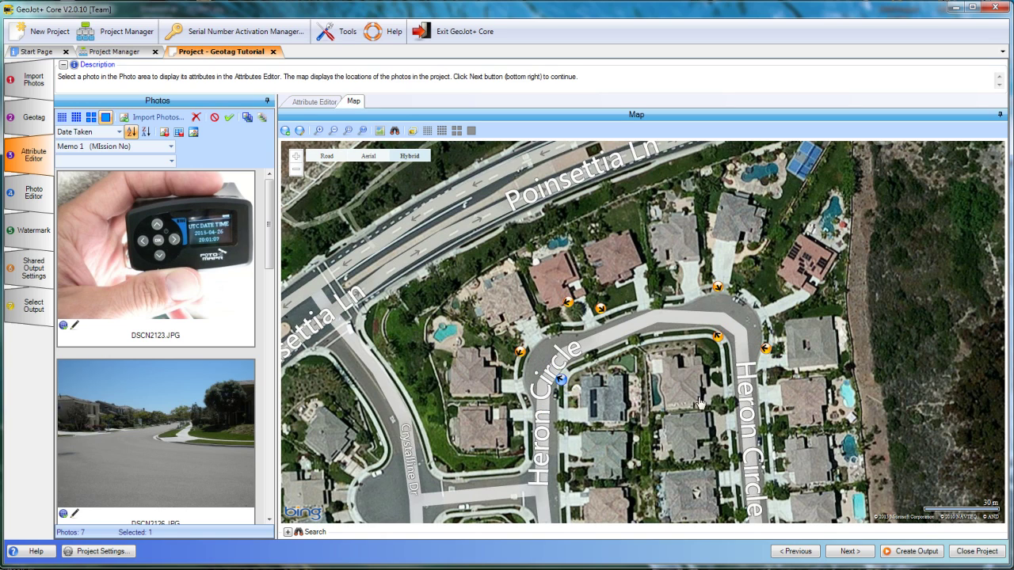
left_click(317, 104)
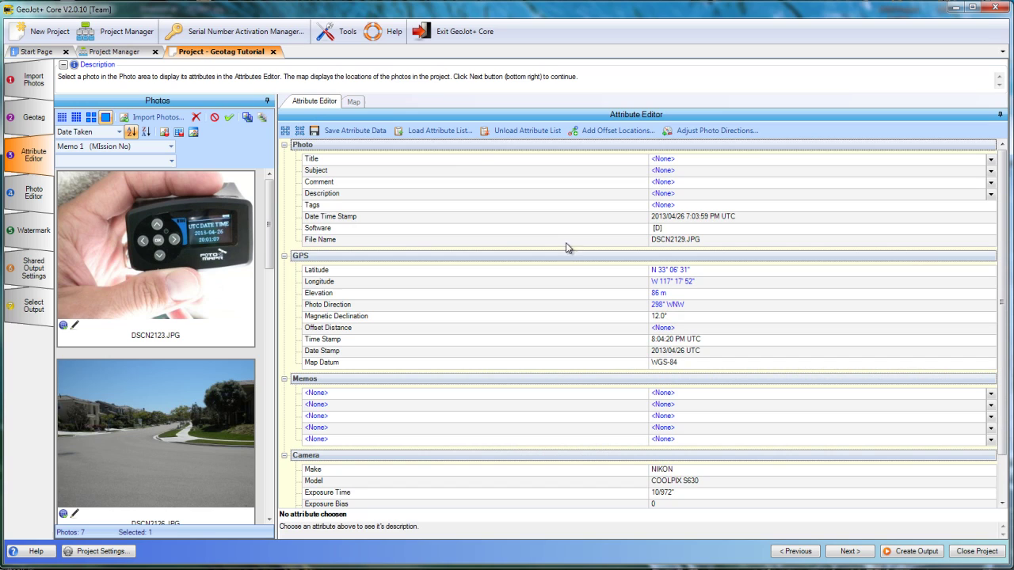
left_click(30, 119)
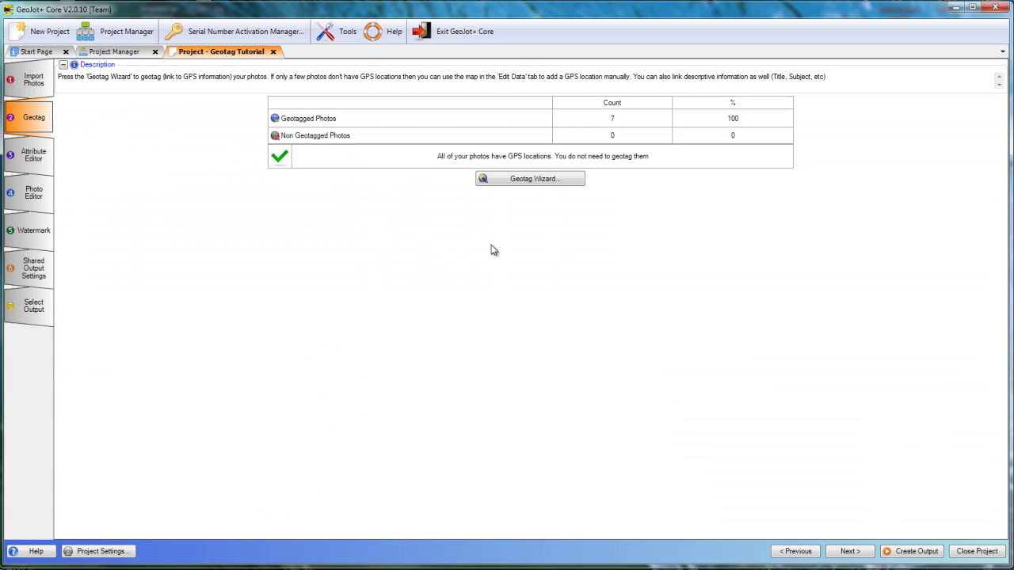